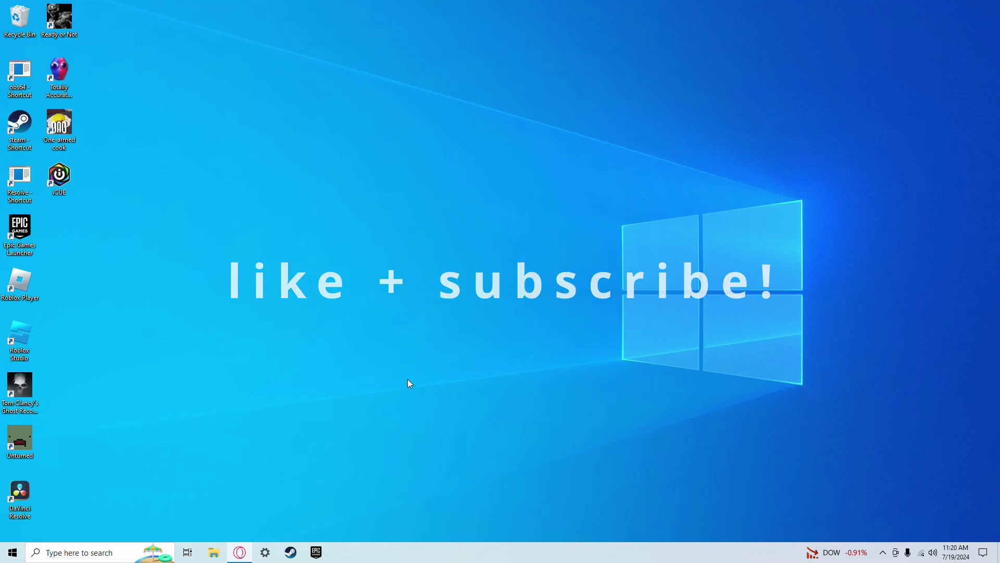
# - Find the Microsoft Store through the Windows search and open it in a maximized window
pyautogui.click(78, 555)
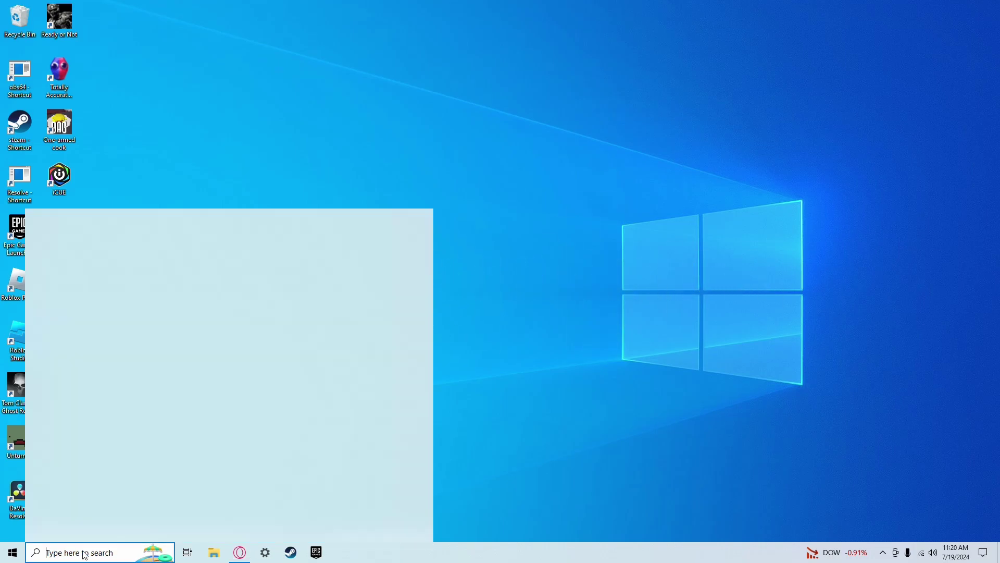
pyautogui.write('windows stor')
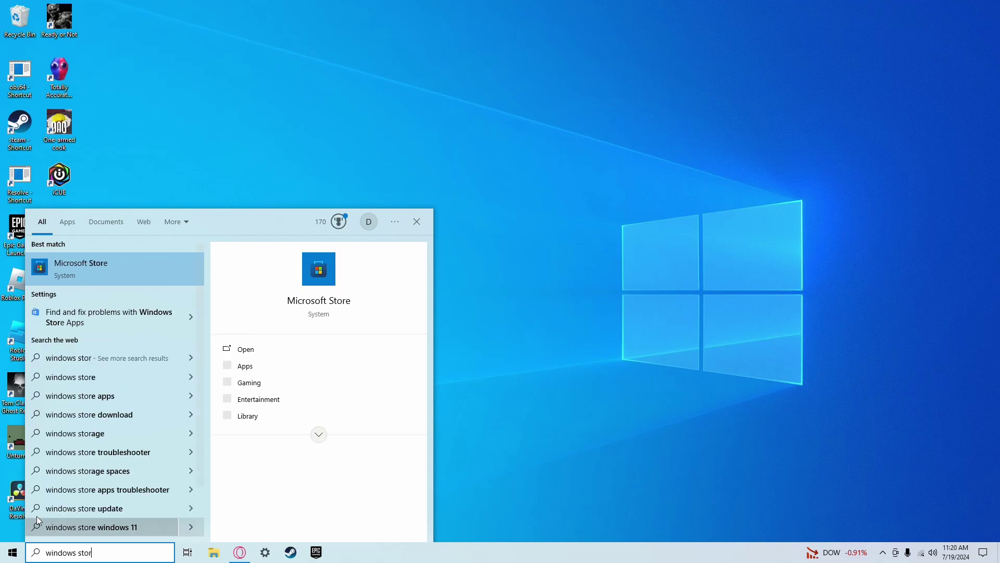
pyautogui.click(284, 356)
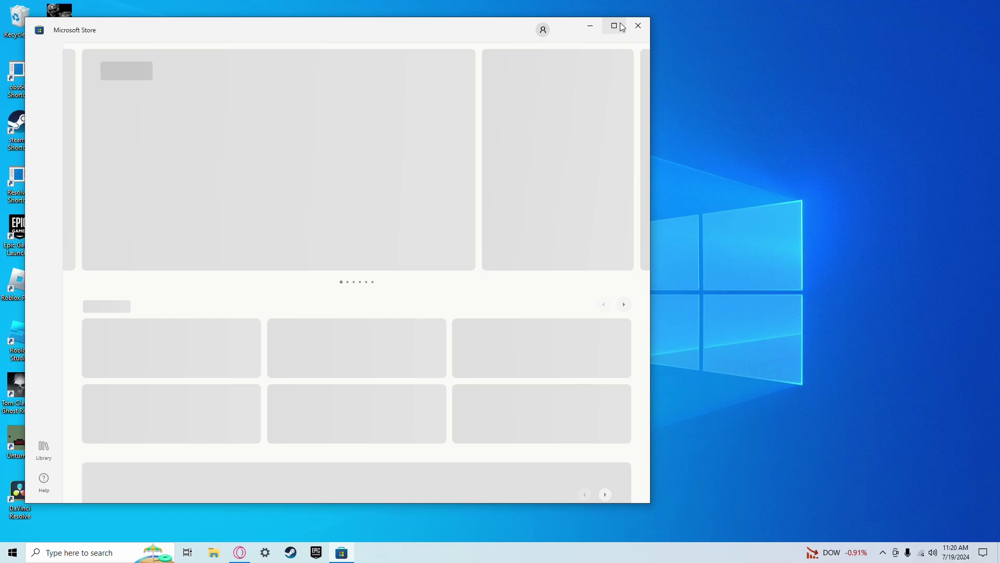
pyautogui.click(614, 27)
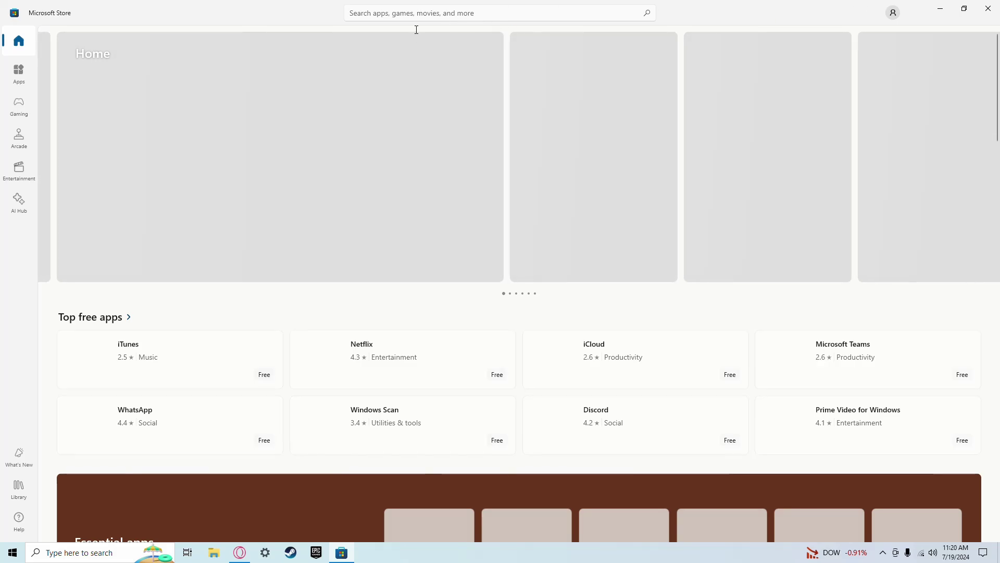
# - Search the store for "lively" and install the Lively Wallpaper app
pyautogui.click(415, 11)
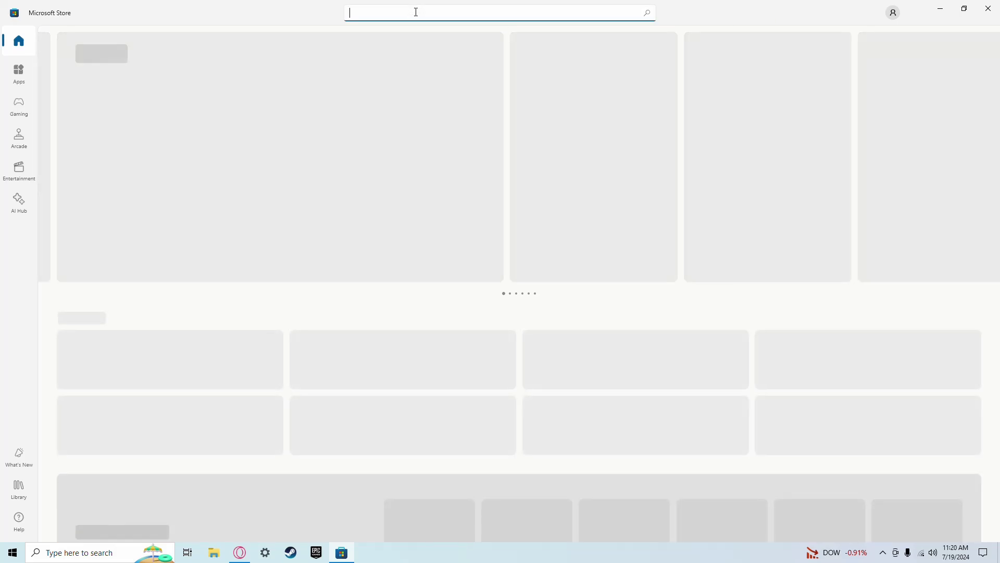
pyautogui.write('lively')
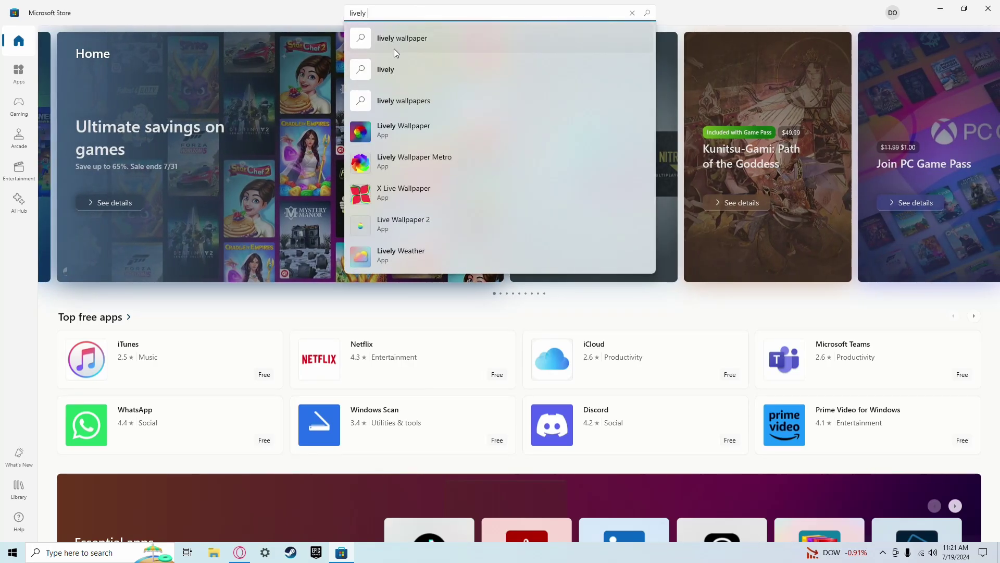
pyautogui.click(405, 129)
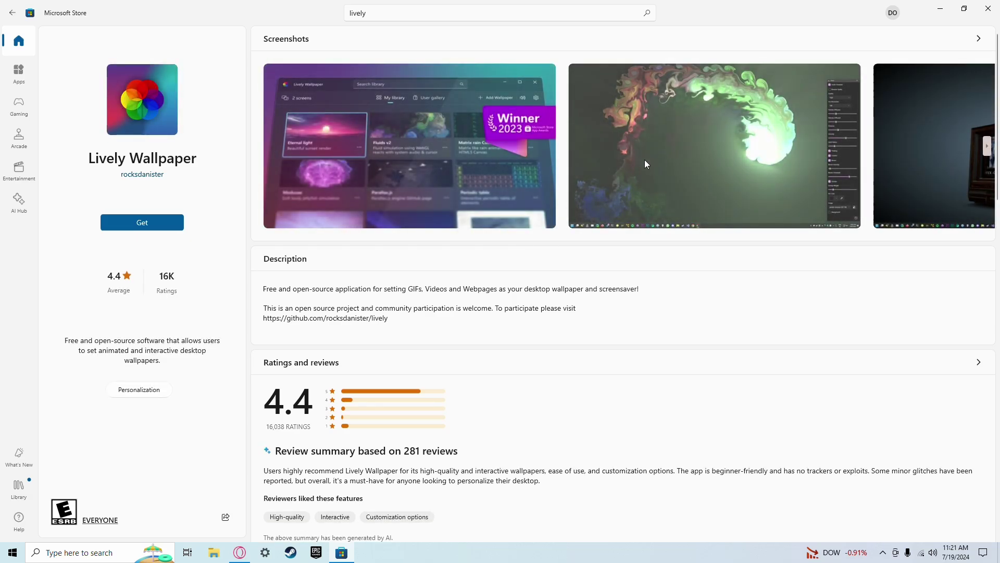
pyautogui.click(136, 224)
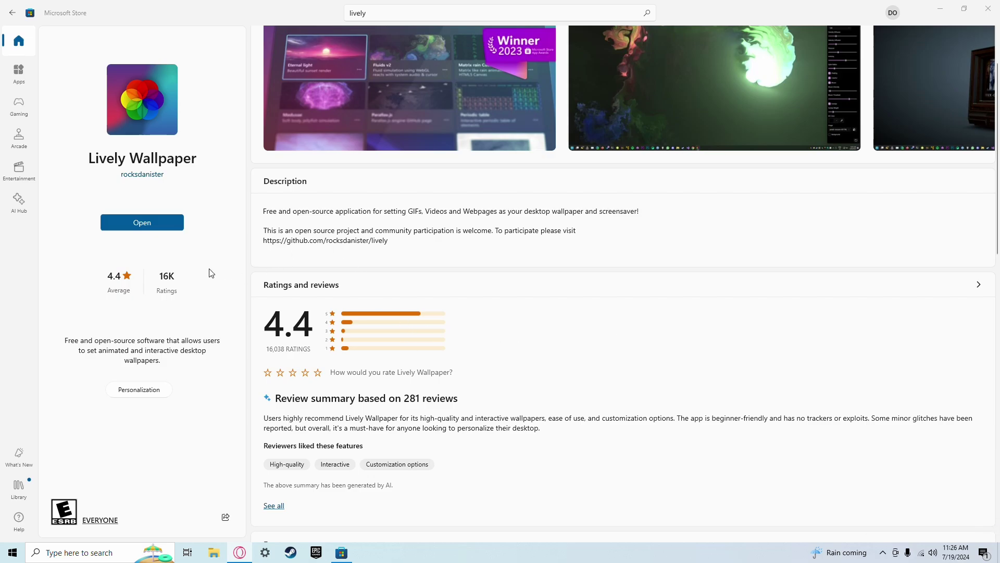
# - Launch Lively Wallpaper from its store page, maximize it and minimize the Microsoft Store window
pyautogui.click(165, 229)
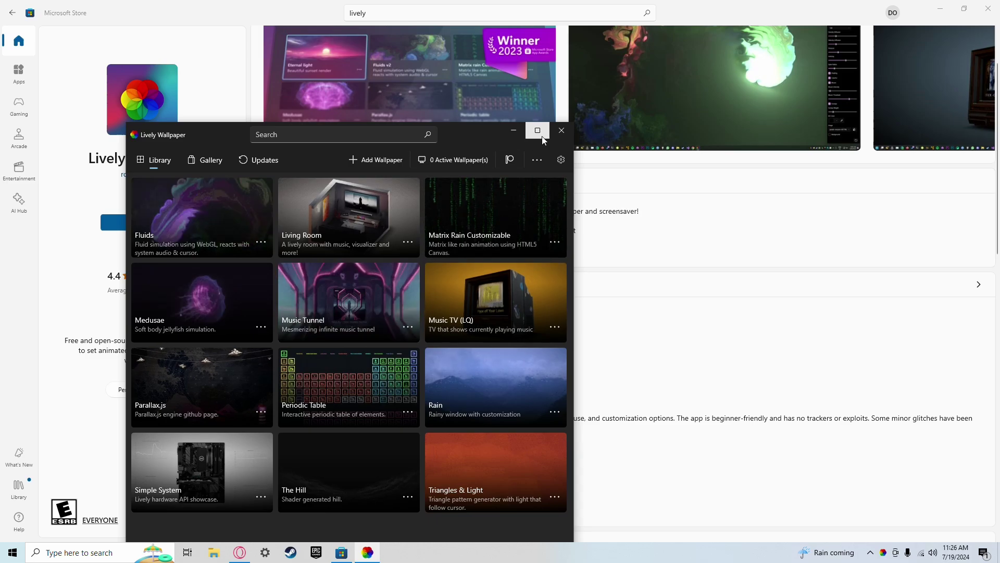
pyautogui.click(542, 137)
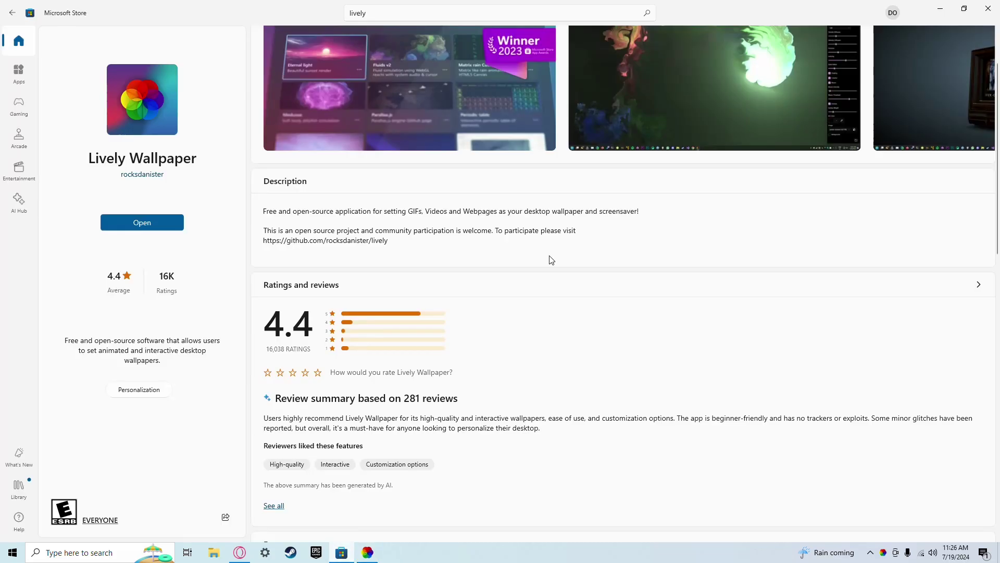
pyautogui.click(940, 12)
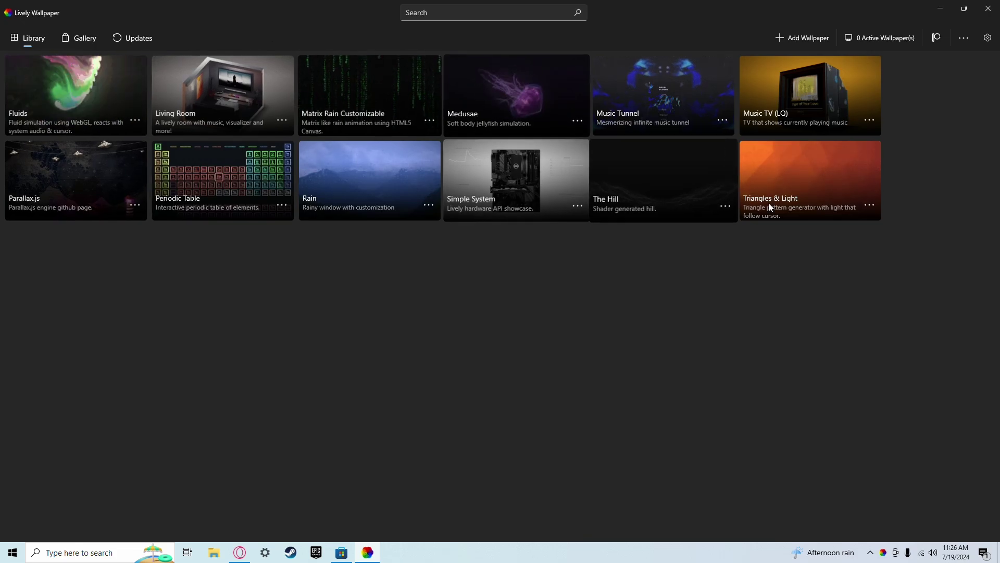
# - Look at the wallpaper gallery, return to the library and apply the Fluids wallpaper
pyautogui.click(79, 39)
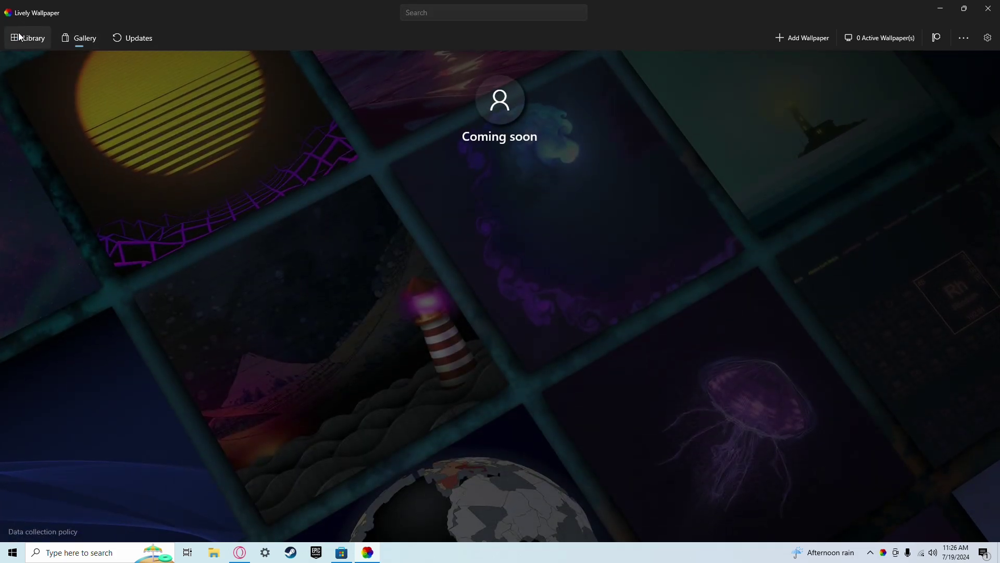
pyautogui.click(21, 38)
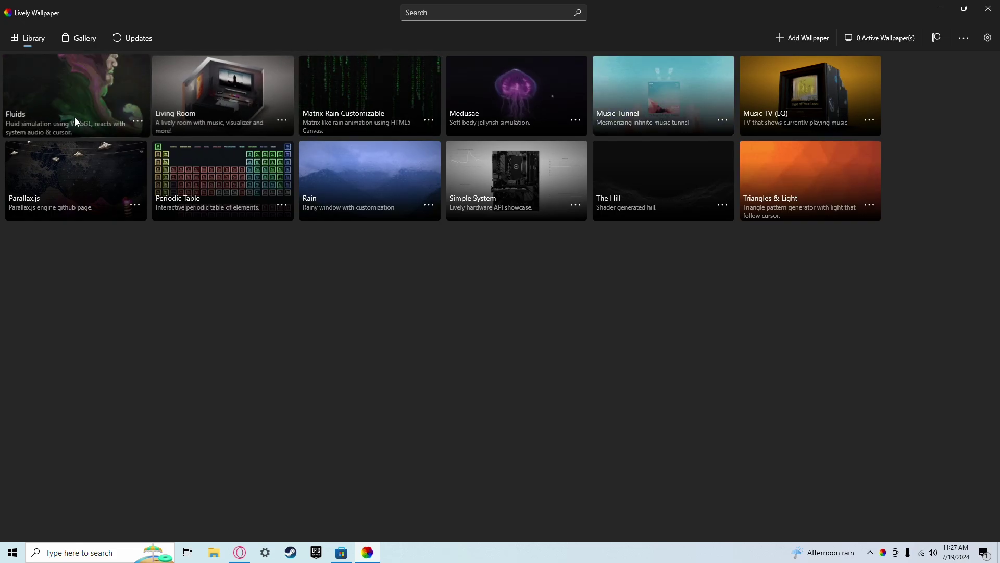
pyautogui.click(48, 108)
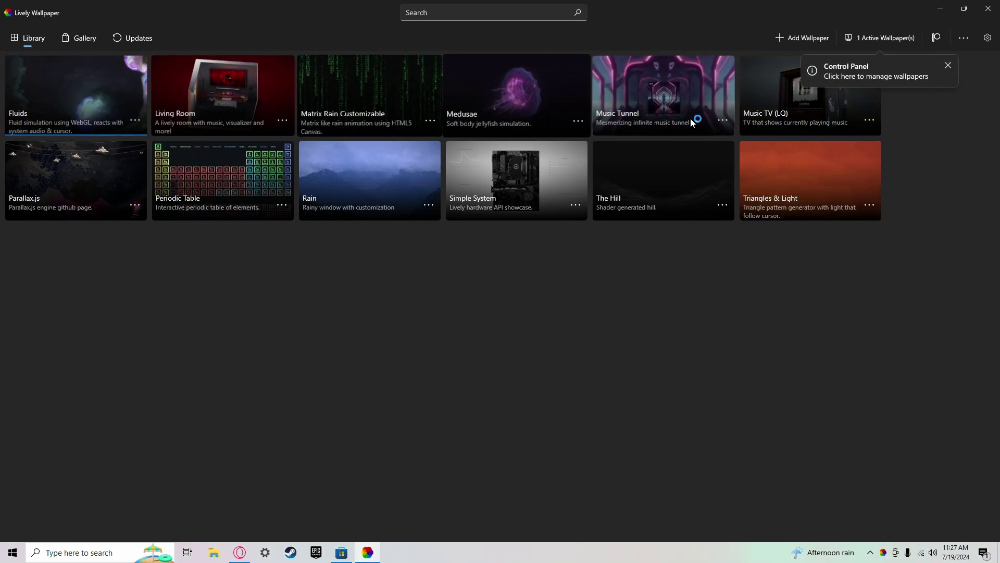
# - Choose display 1 as the wallpaper's target screen, check the wallpaper on the bare desktop and return to Lively Wallpaper
pyautogui.click(890, 39)
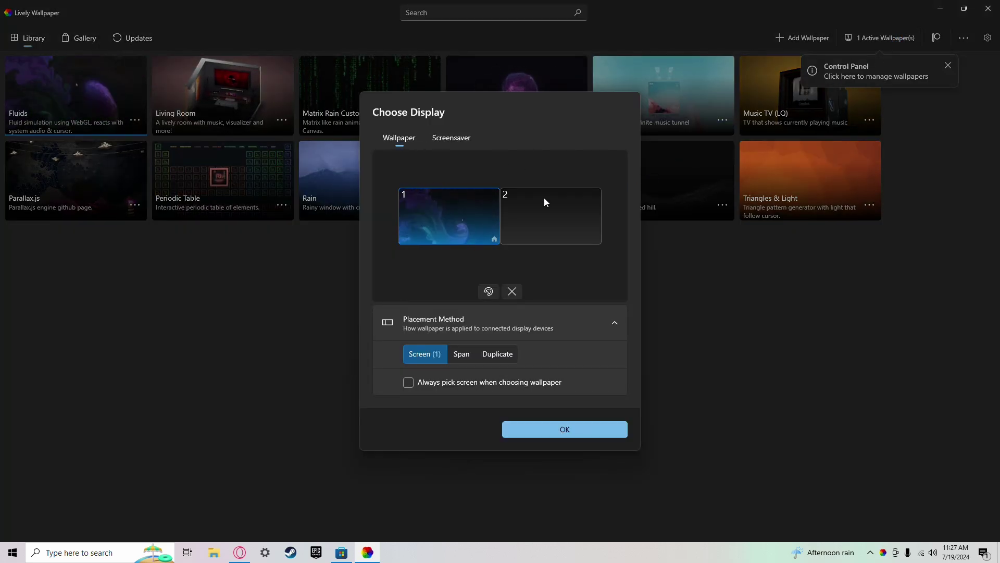
pyautogui.click(519, 214)
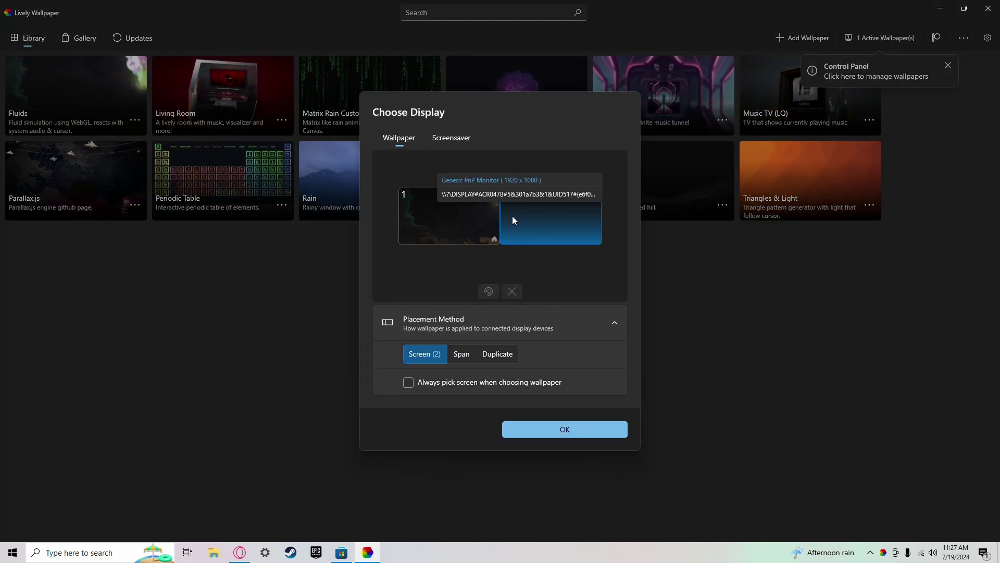
pyautogui.click(458, 229)
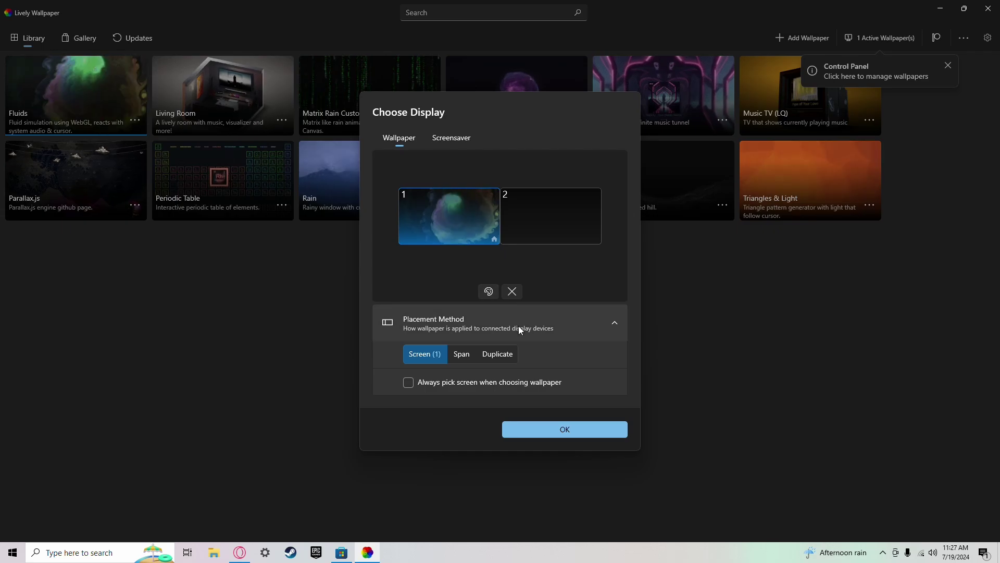
pyautogui.click(532, 423)
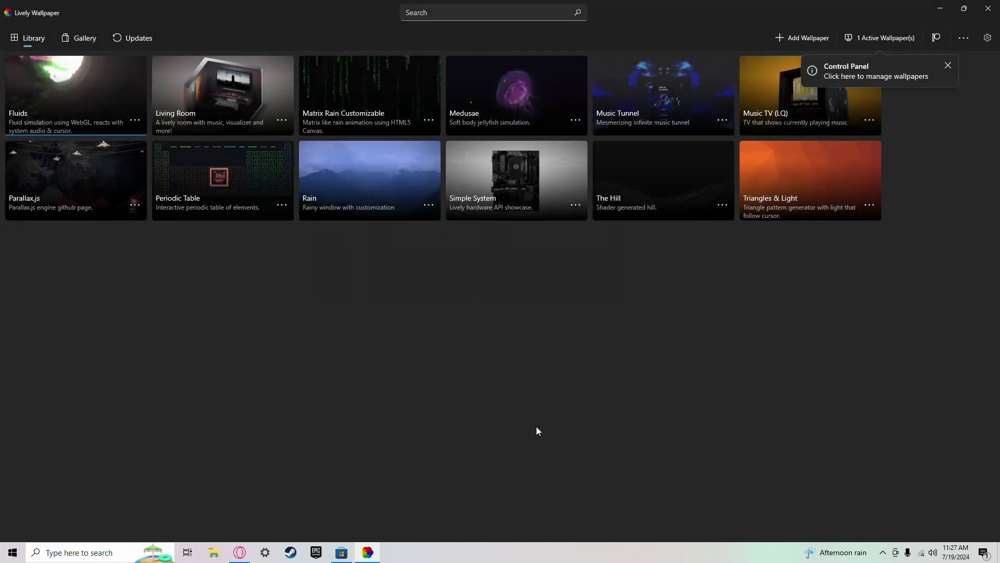
pyautogui.click(945, 8)
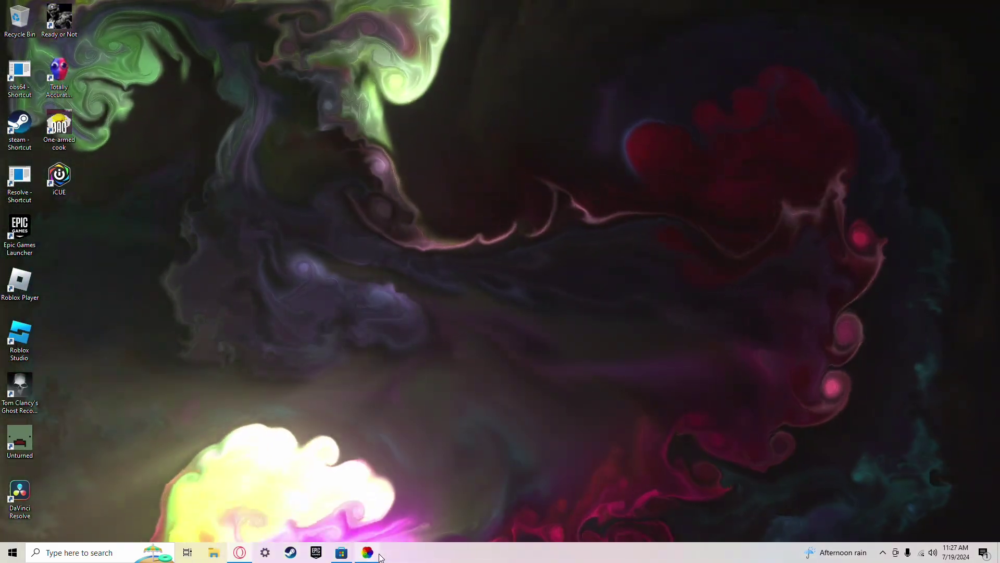
pyautogui.click(370, 553)
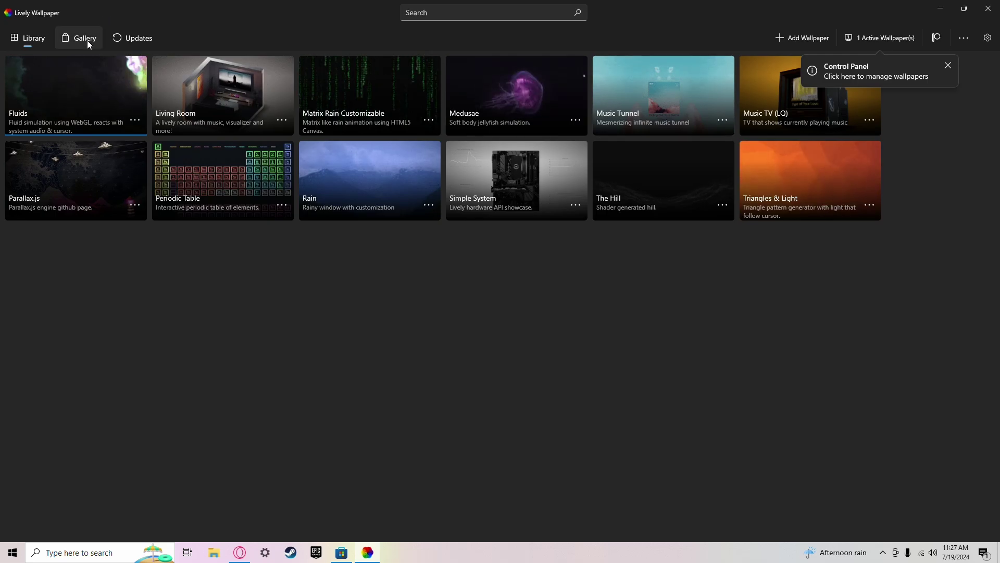
# - Read through the app's update notes for the new features and return to the wallpaper library
pyautogui.click(129, 41)
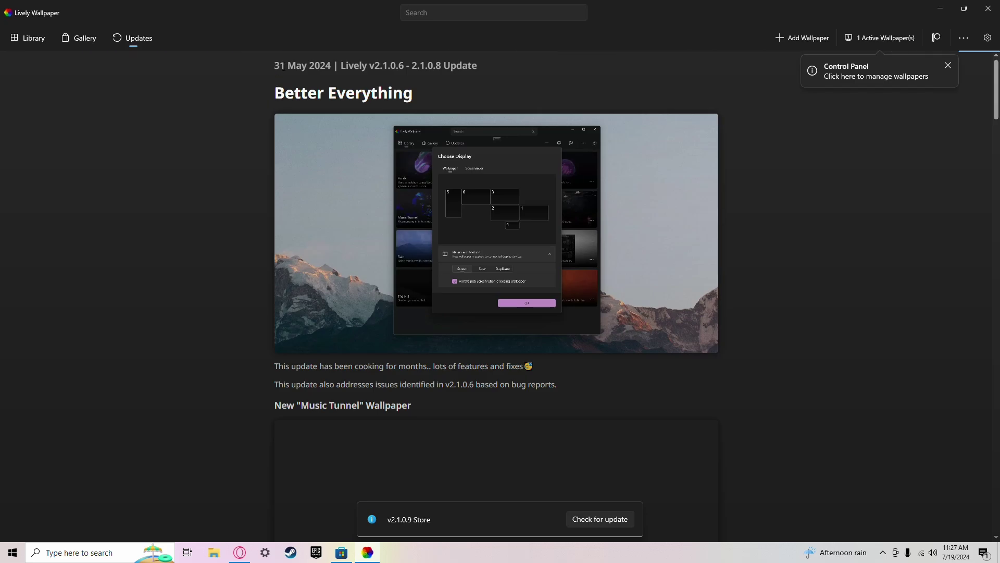
pyautogui.moveTo(274, 66); pyautogui.dragTo(335, 65)
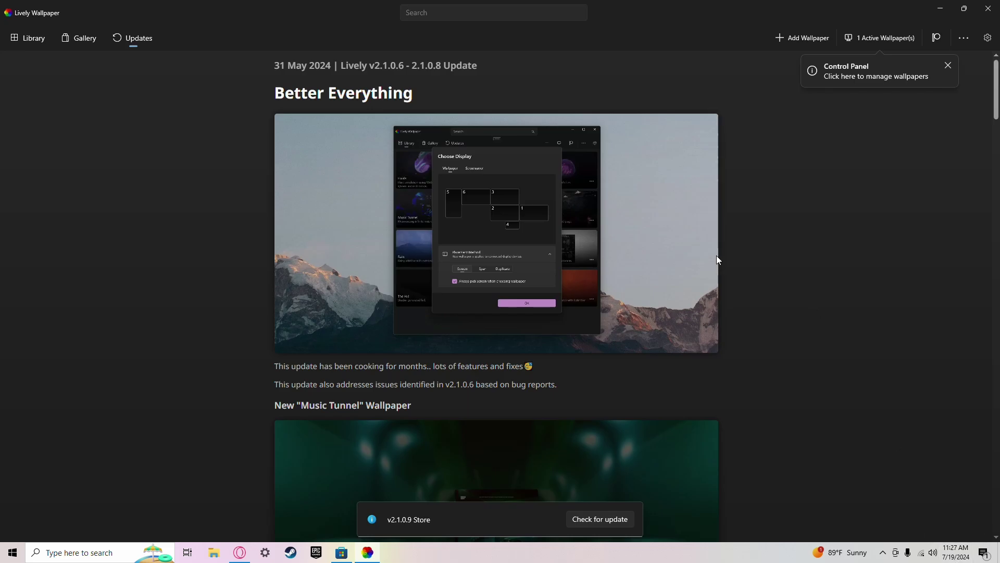
pyautogui.scroll(-1, 295, 123)
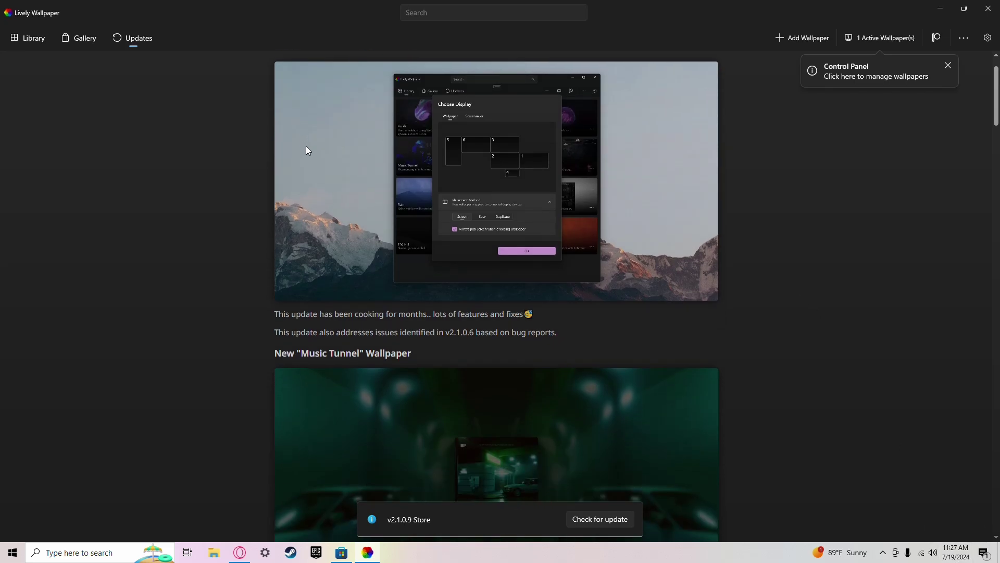
pyautogui.scroll(1, 412, 306)
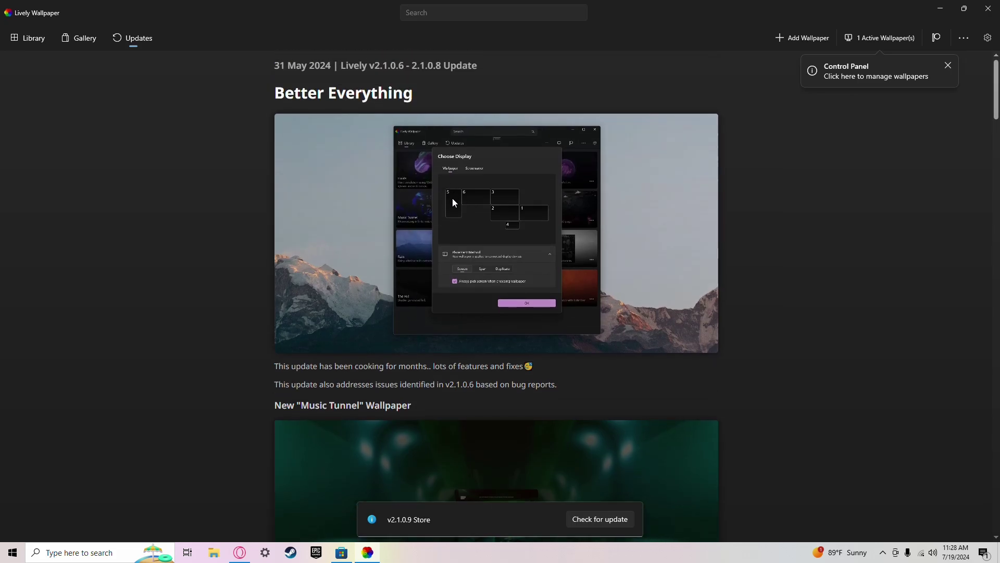
pyautogui.scroll(-12, 457, 244)
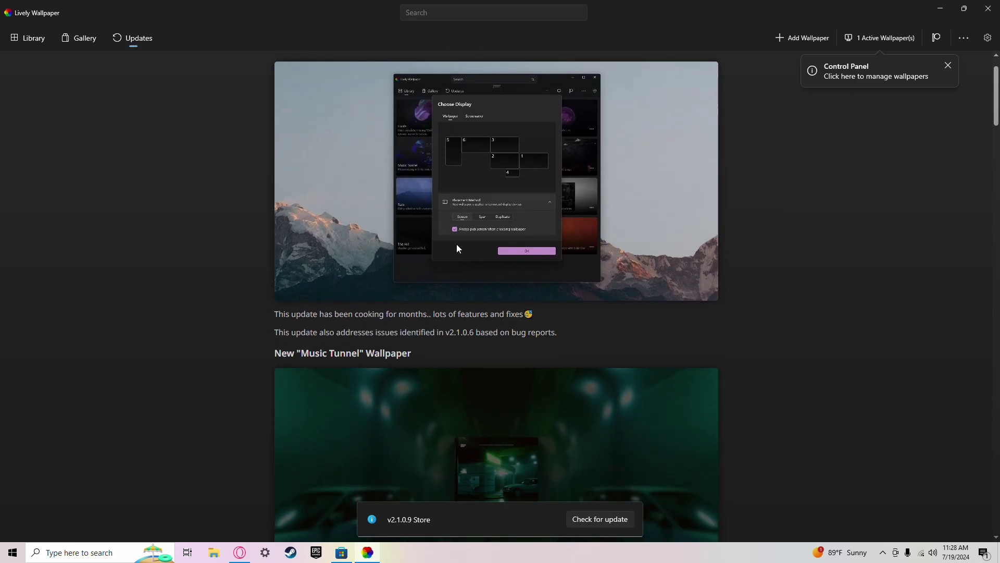
pyautogui.scroll(-6, 457, 248)
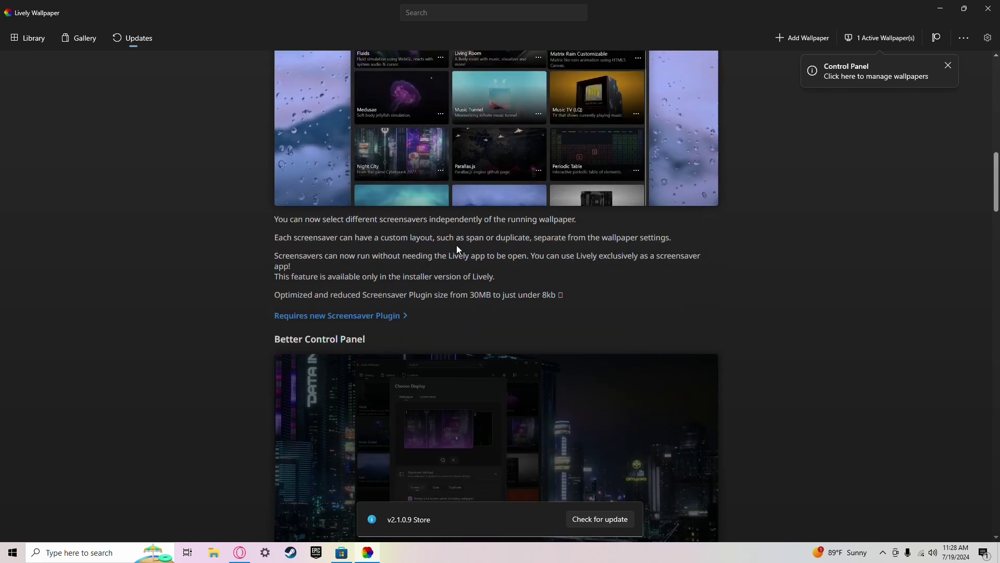
pyautogui.scroll(18, 456, 246)
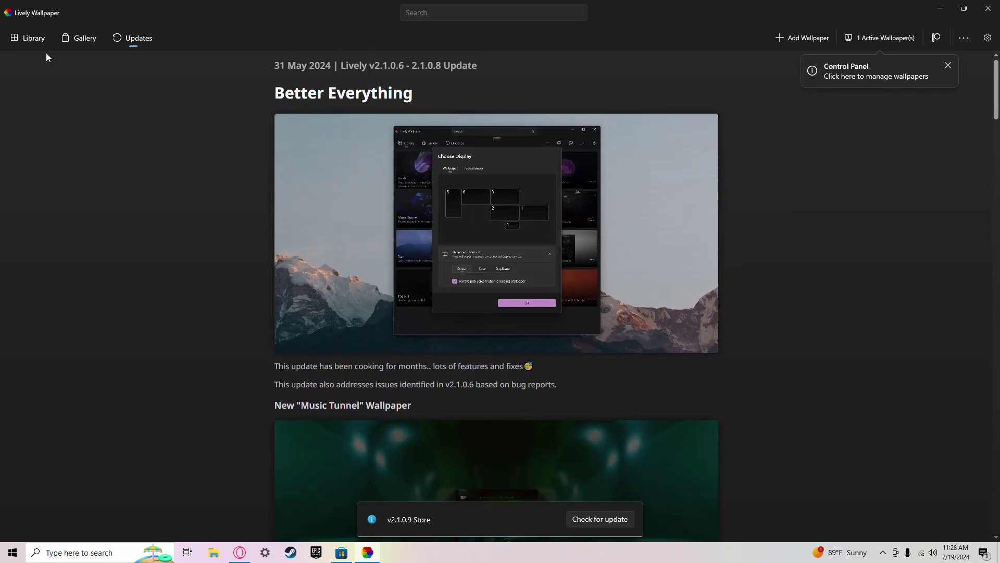
pyautogui.click(40, 42)
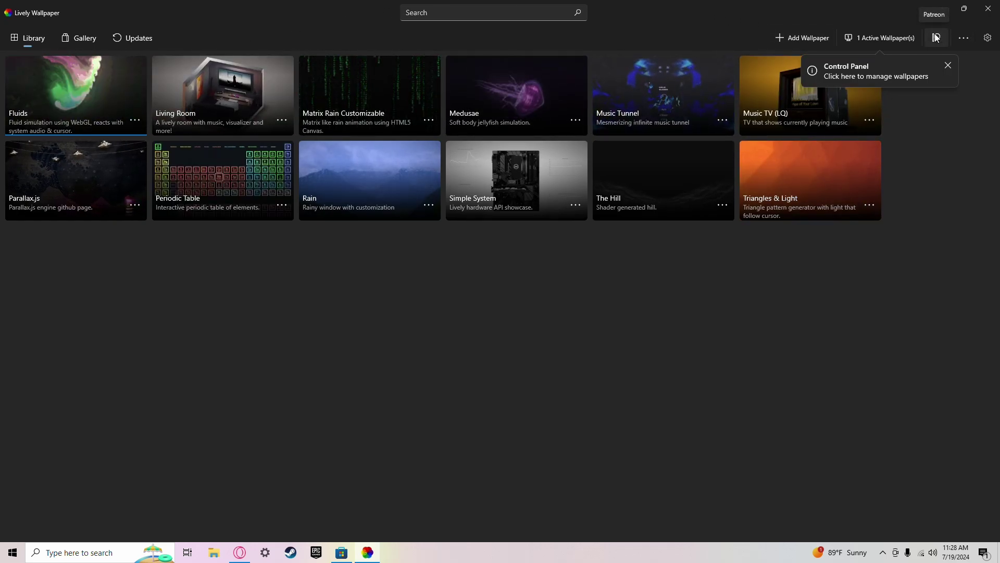
# - Set the app's theme to Landscape
pyautogui.click(972, 42)
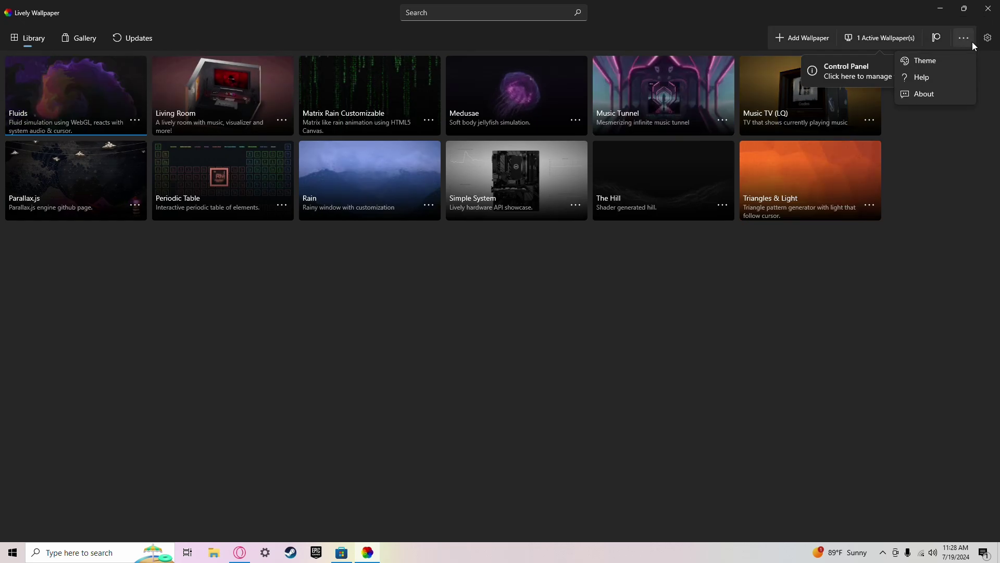
pyautogui.click(940, 61)
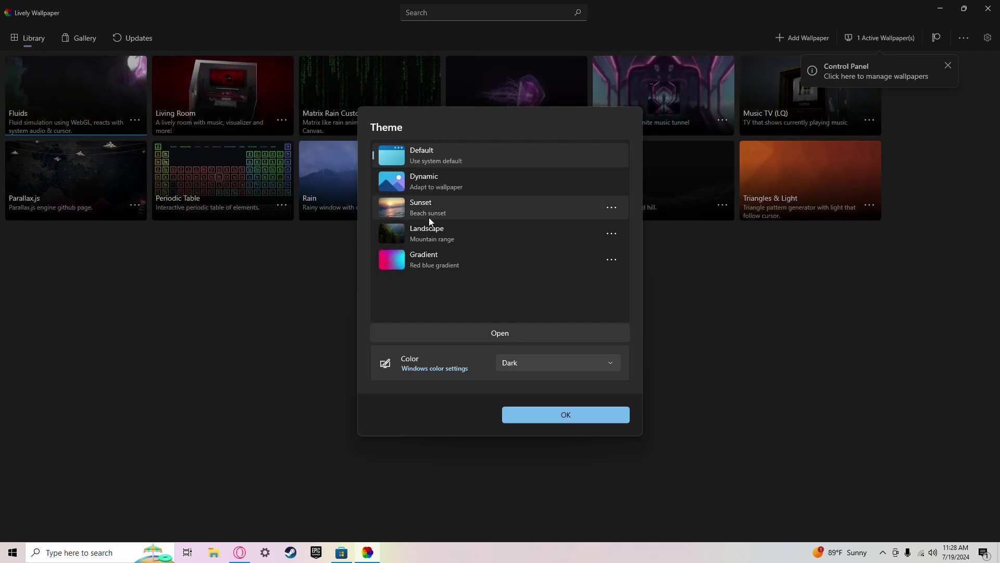
pyautogui.click(435, 233)
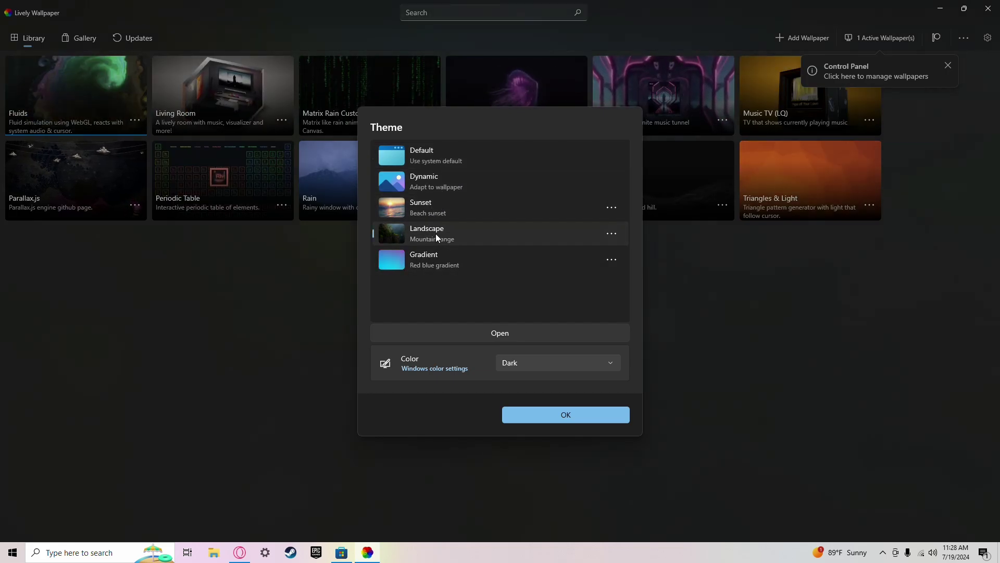
pyautogui.click(546, 415)
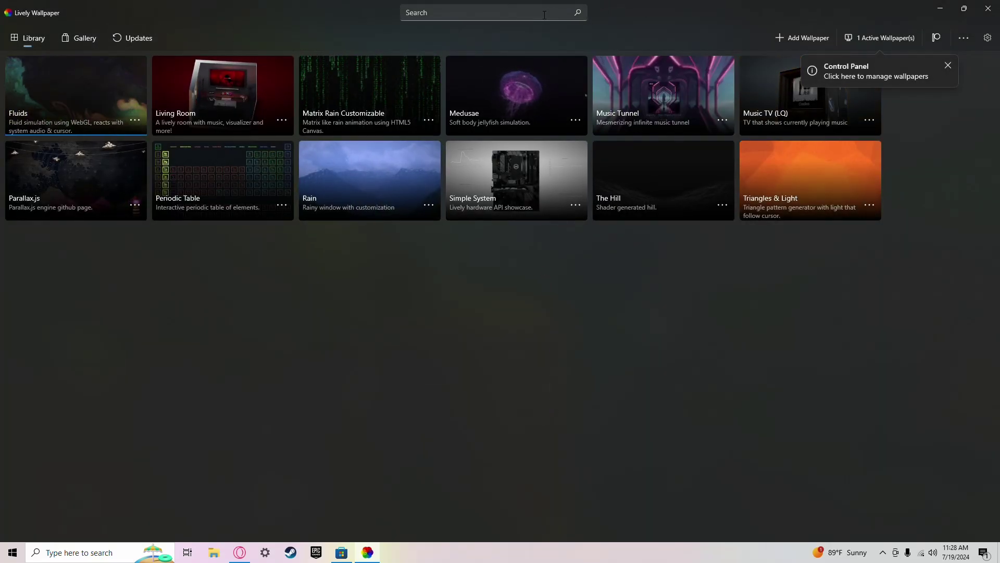
# - Search the wallpaper library for "fluid" and clear the search
pyautogui.click(498, 13)
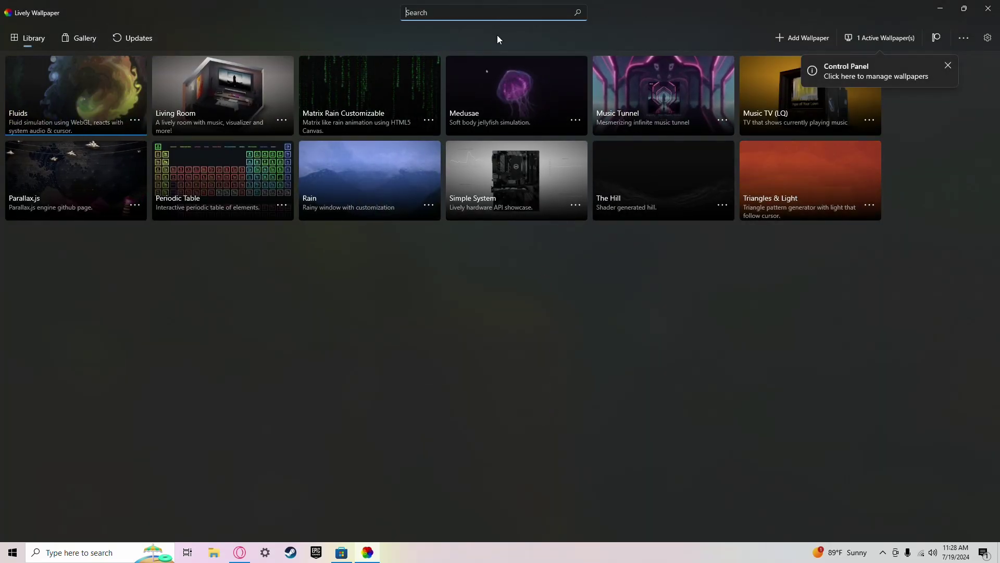
pyautogui.write('fluid')
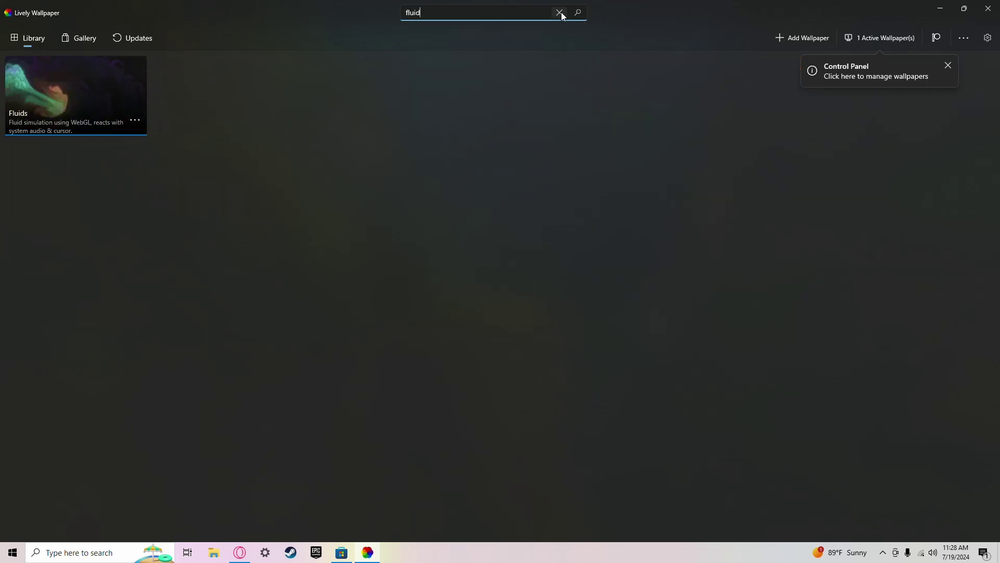
pyautogui.click(559, 12)
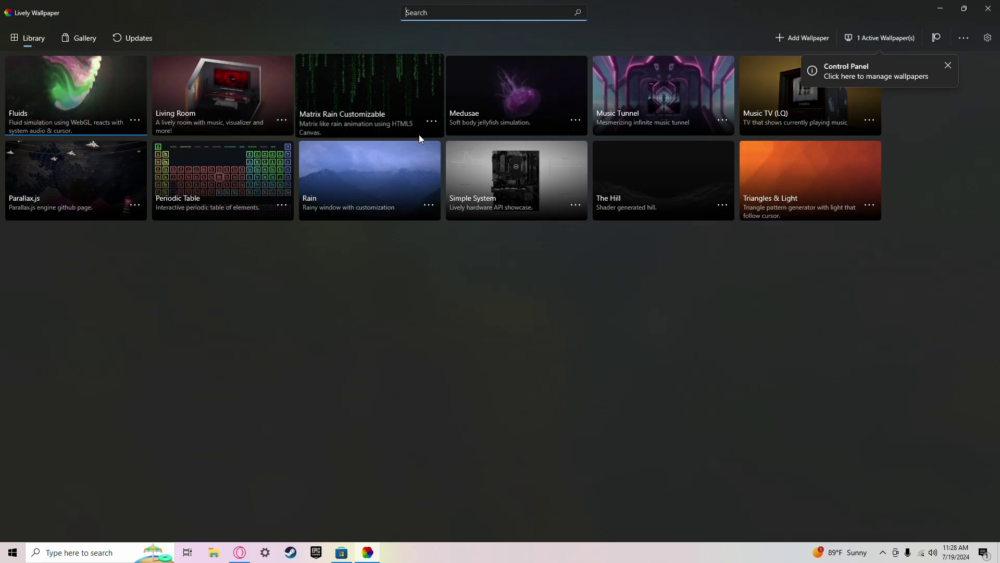
# - Search the wallpaper library for "funnmy" and return to the full library
pyautogui.write('funnmy')
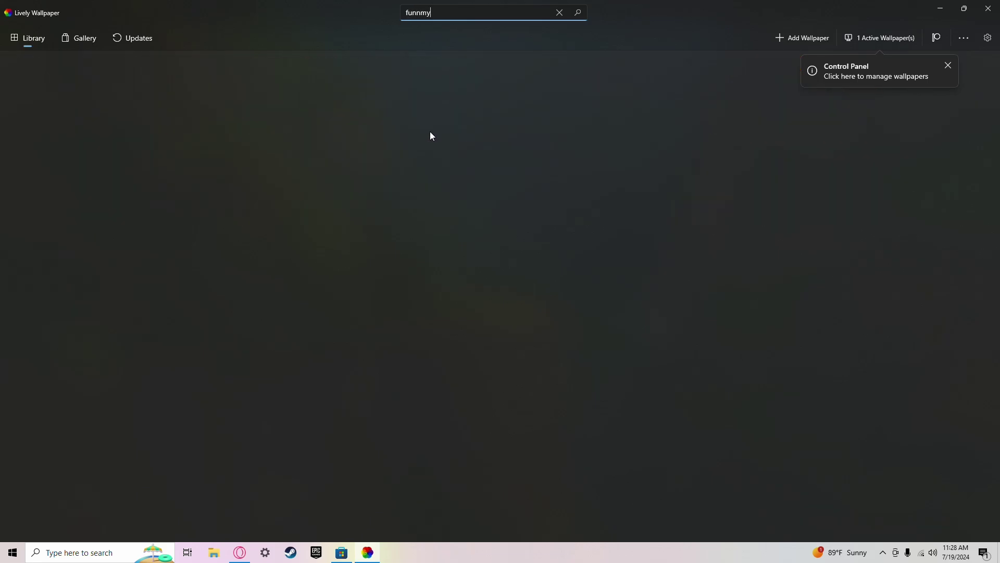
pyautogui.click(34, 40)
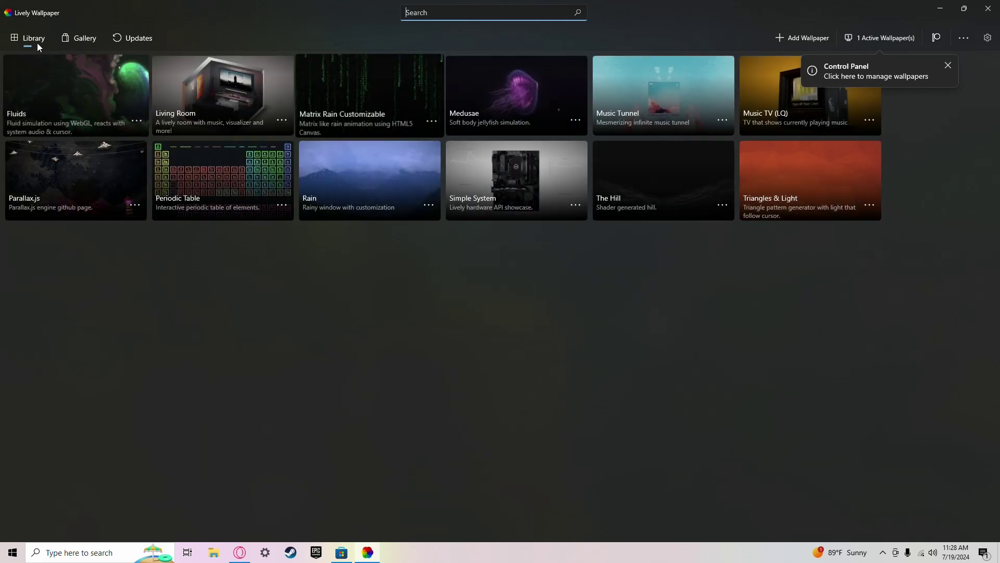
# - Review the Living Room wallpaper's customisation options, including the available picture frame images, and close them without changes
pyautogui.click(285, 127)
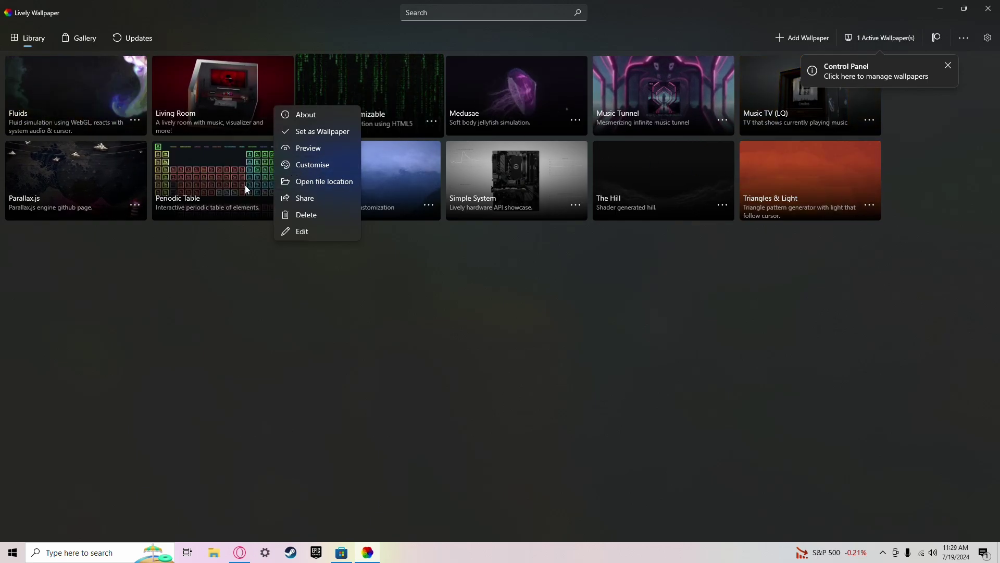
pyautogui.click(315, 165)
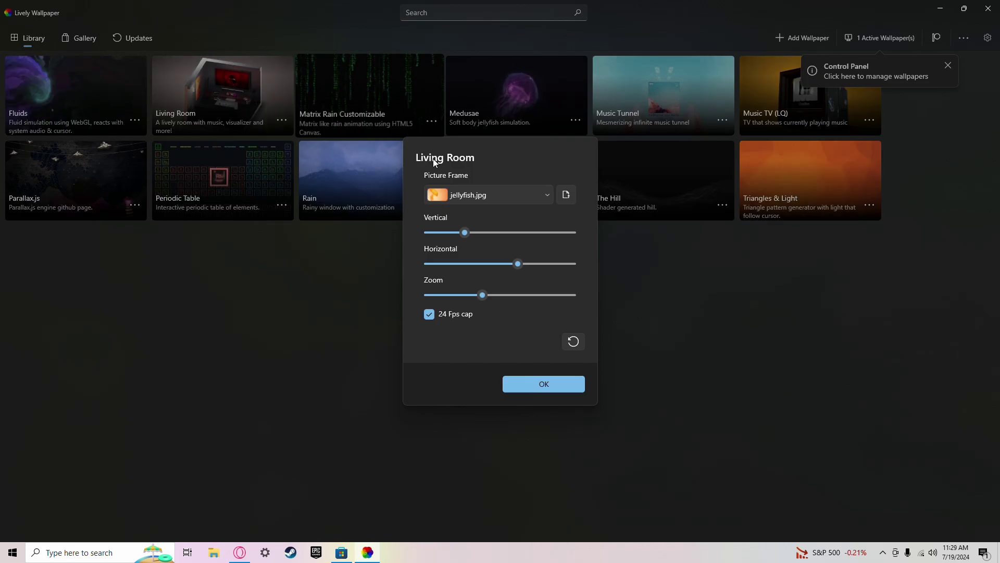
pyautogui.click(536, 193)
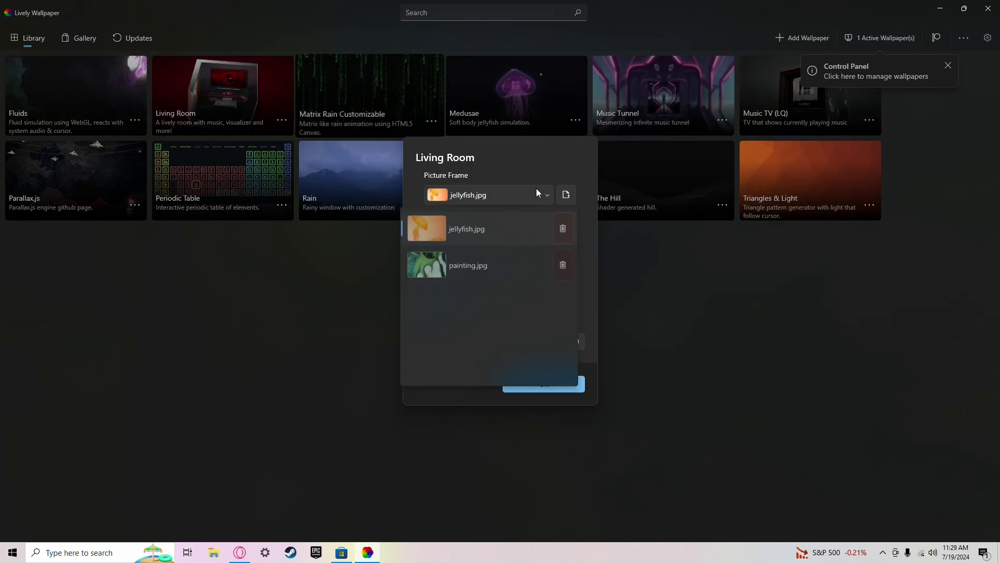
pyautogui.click(538, 194)
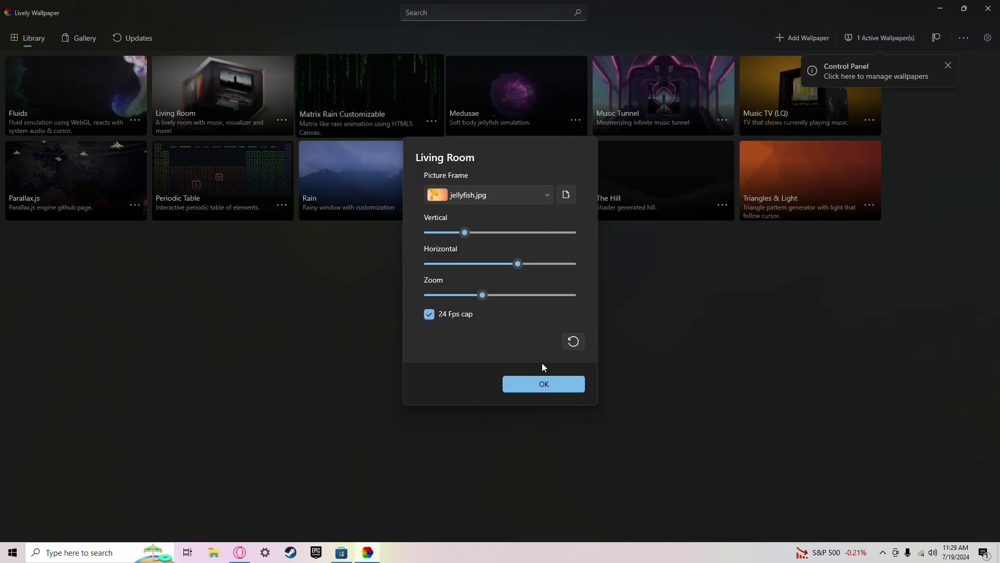
pyautogui.click(538, 386)
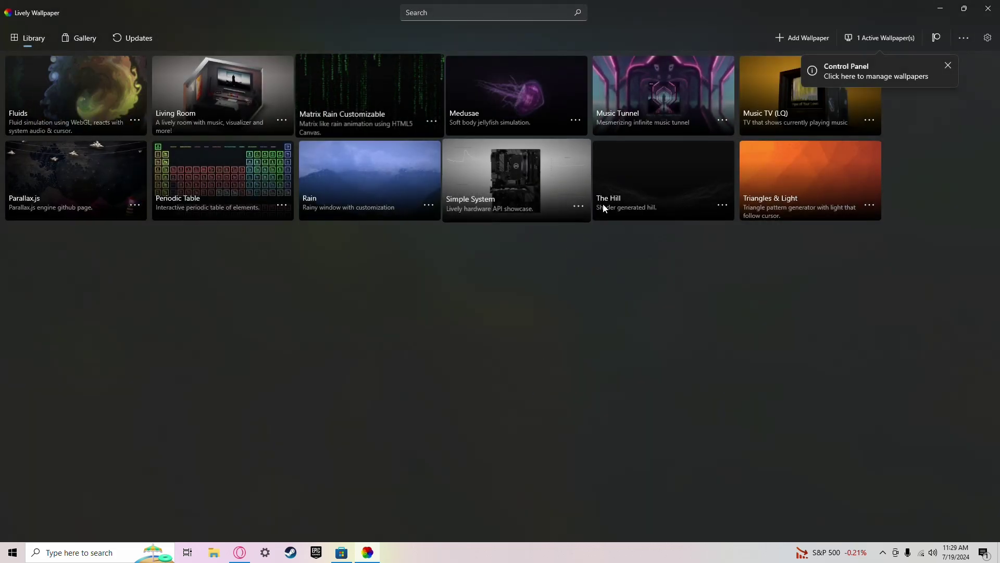
# - Apply The Hill wallpaper to display 1, check it on the bare desktop and return to Lively Wallpaper
pyautogui.click(647, 187)
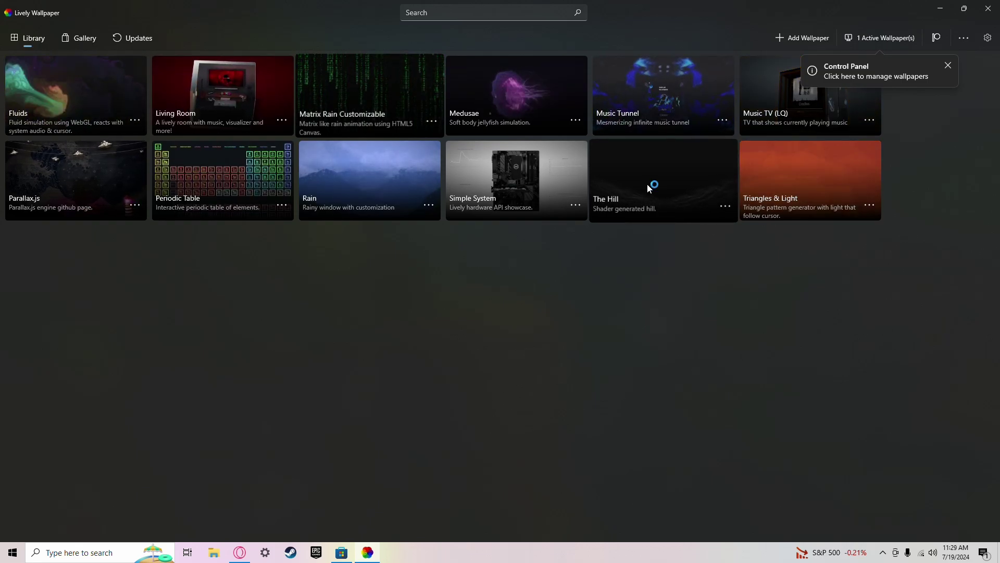
pyautogui.click(896, 44)
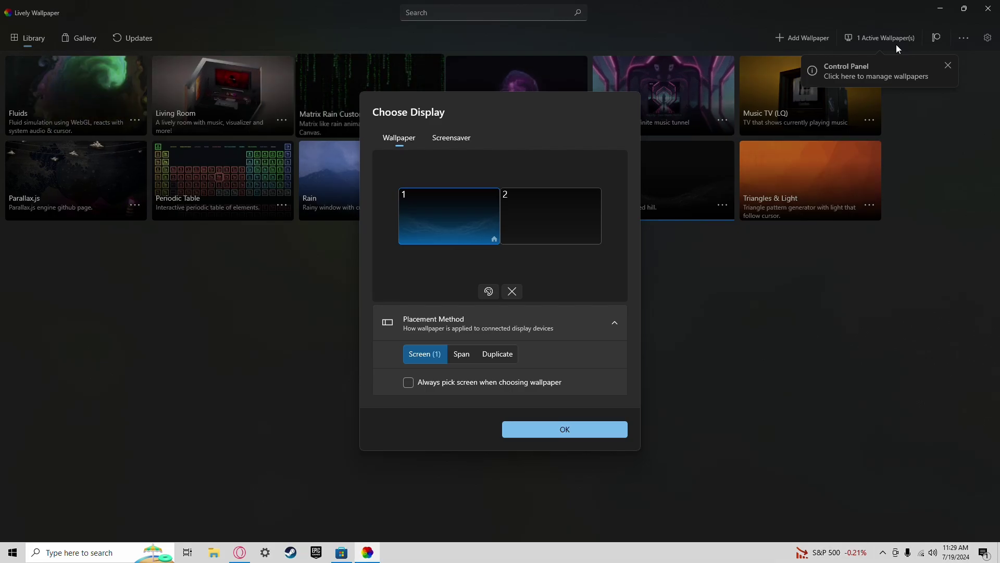
pyautogui.click(534, 432)
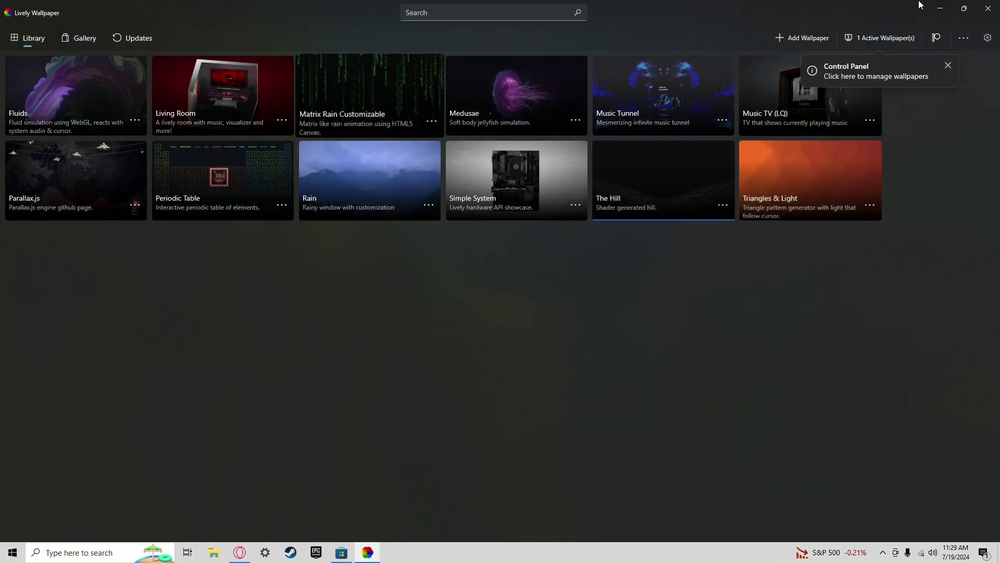
pyautogui.click(940, 7)
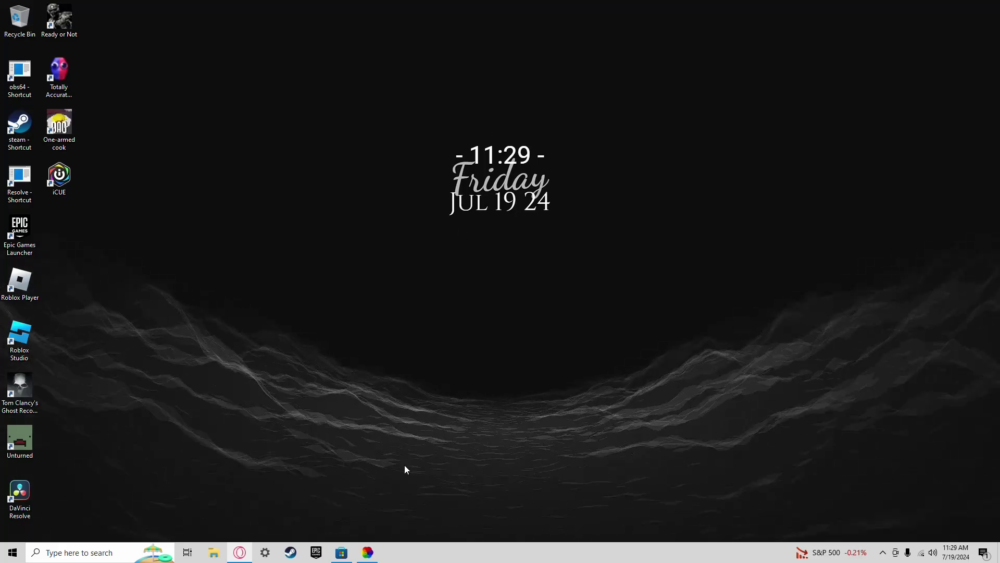
pyautogui.click(368, 552)
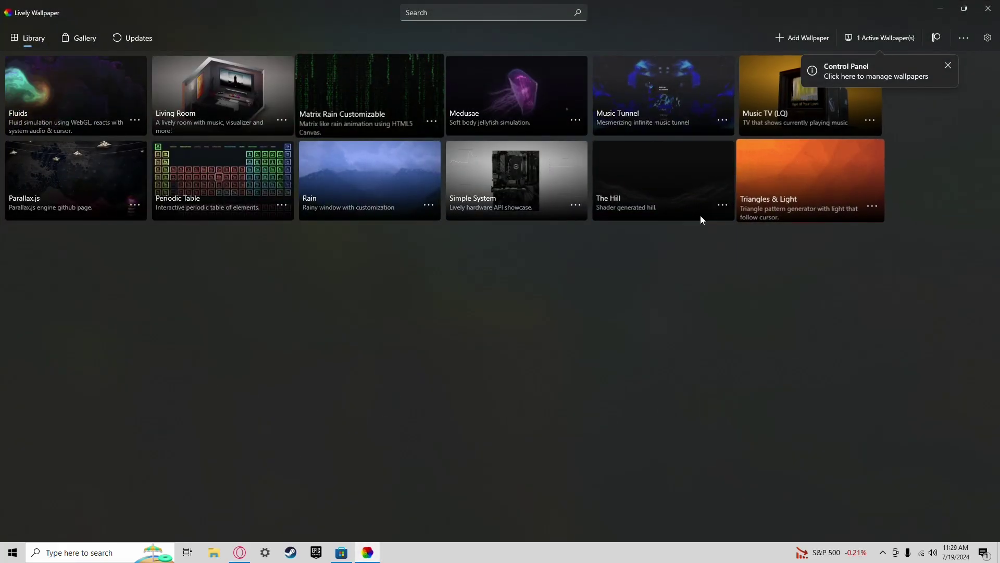
# - Review The Hill wallpaper's customisation options for opacity, colours, time and date, and close them without changes
pyautogui.click(724, 206)
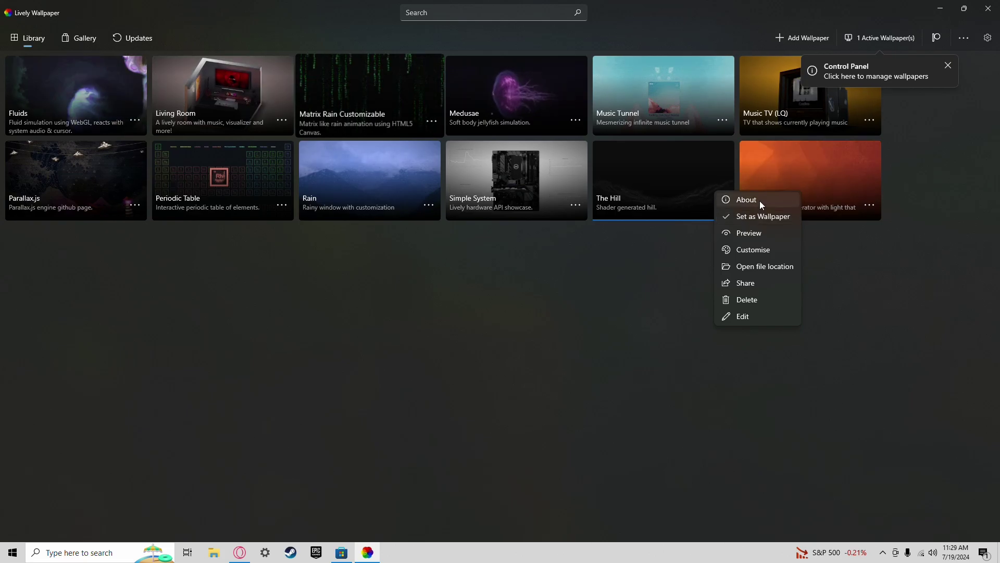
pyautogui.click(765, 249)
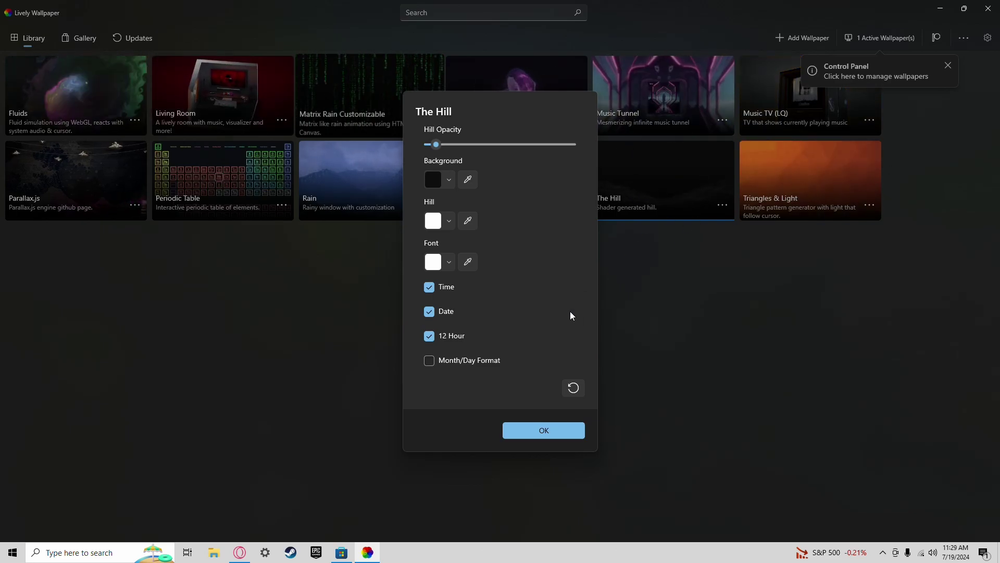
pyautogui.click(516, 433)
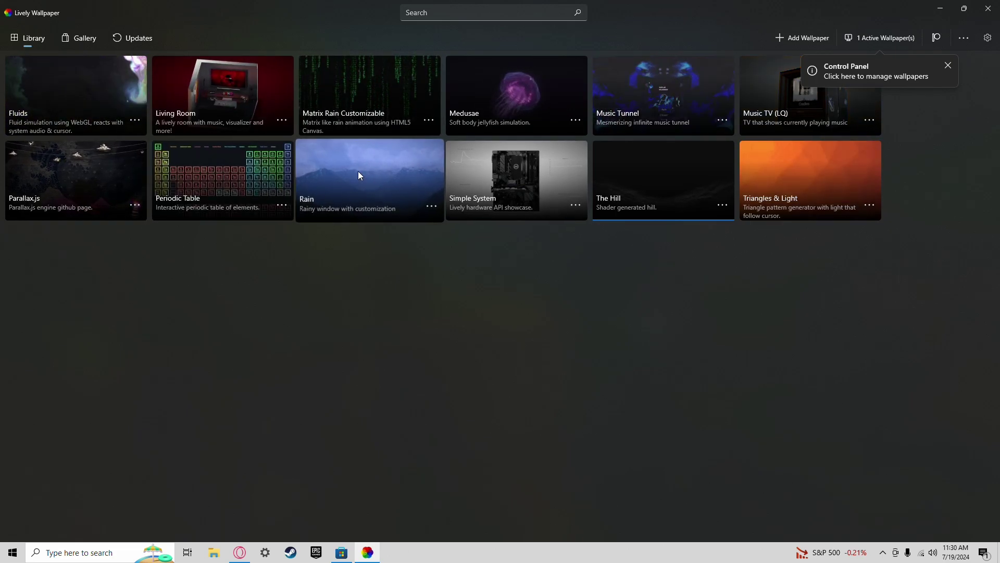
# - Apply the Simple System wallpaper and examine its CPU, GPU, memory and network graphs on the bare desktop
pyautogui.click(533, 182)
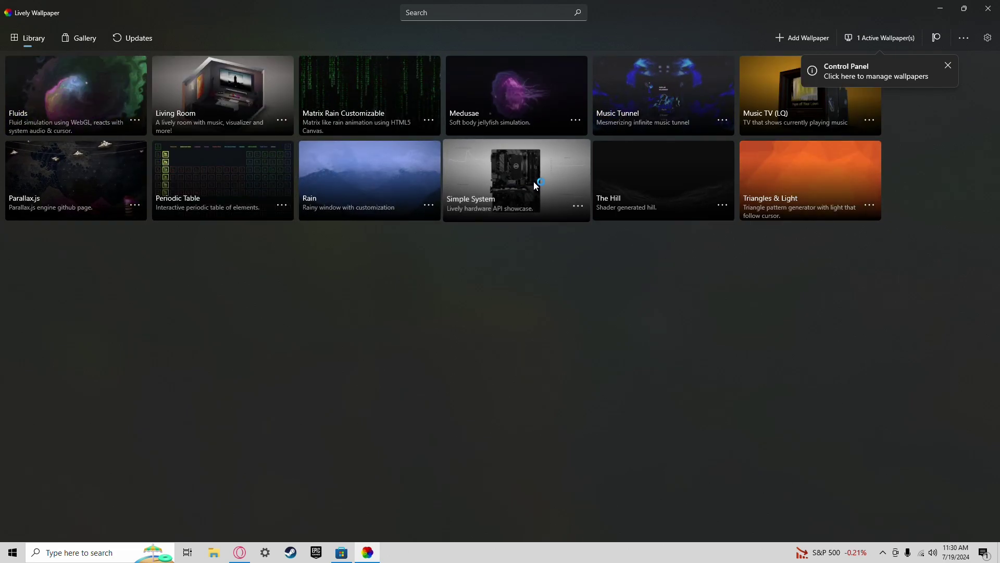
pyautogui.click(578, 205)
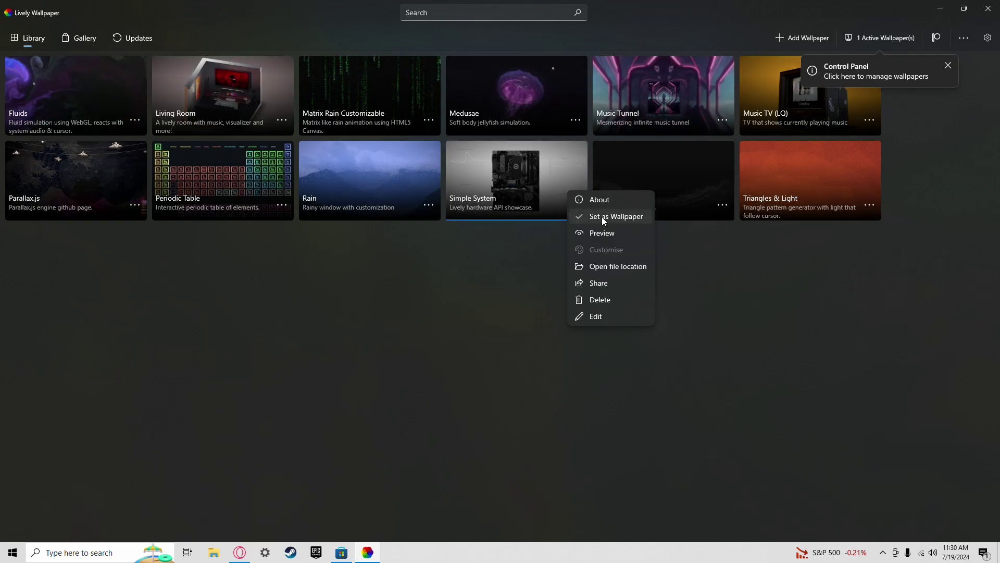
pyautogui.click(497, 242)
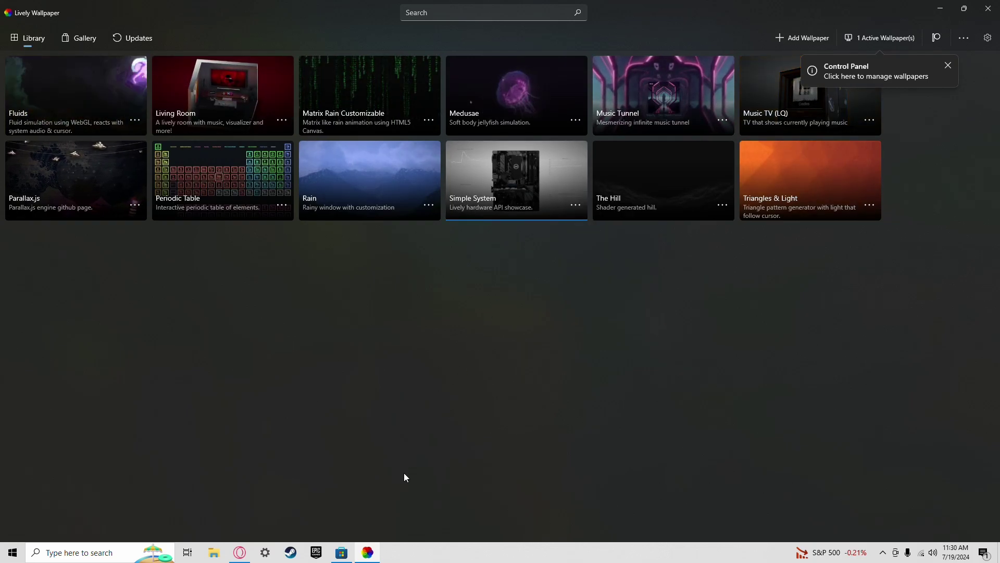
pyautogui.click(368, 552)
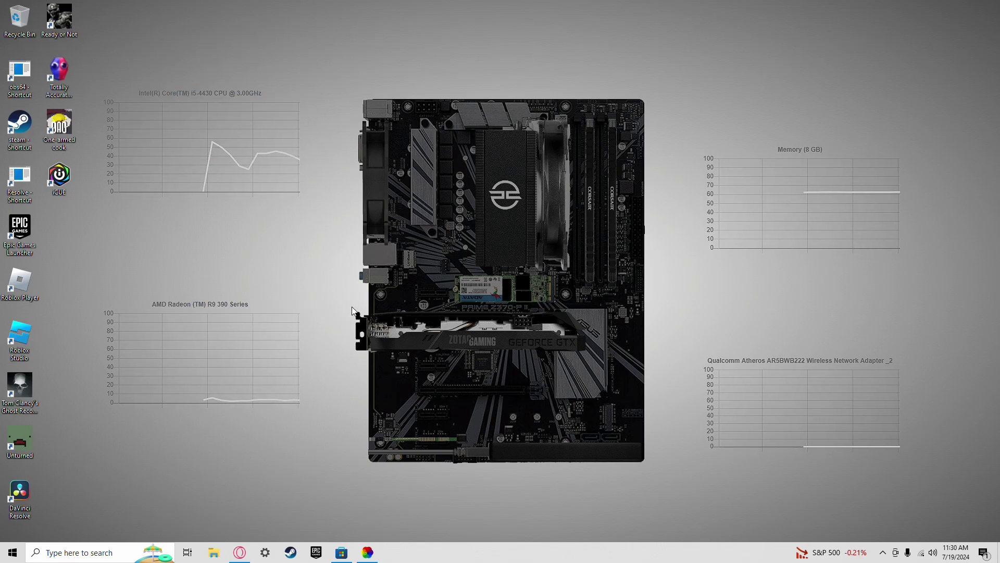
pyautogui.moveTo(190, 270); pyautogui.dragTo(997, 484)
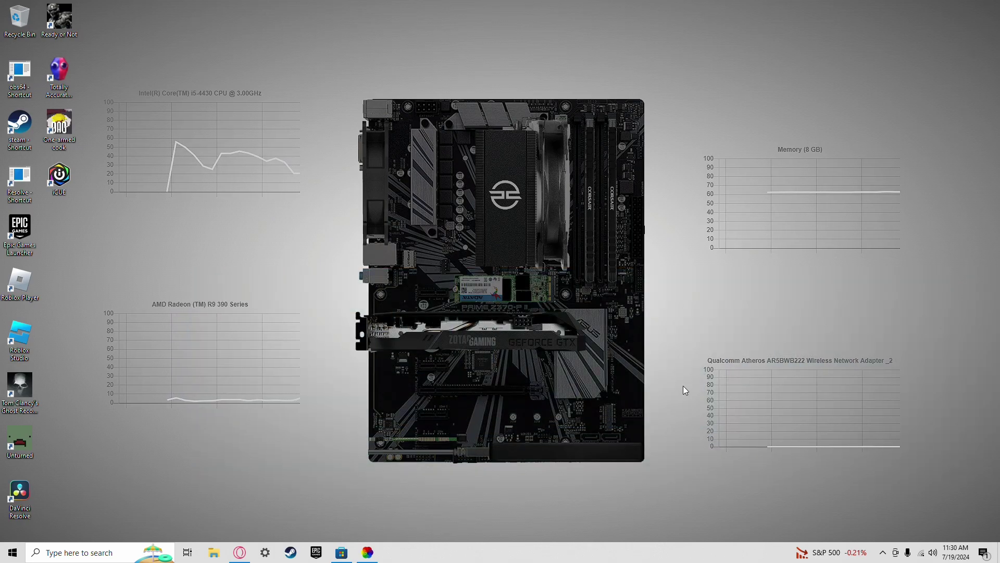
pyautogui.moveTo(880, 379); pyautogui.dragTo(880, 355)
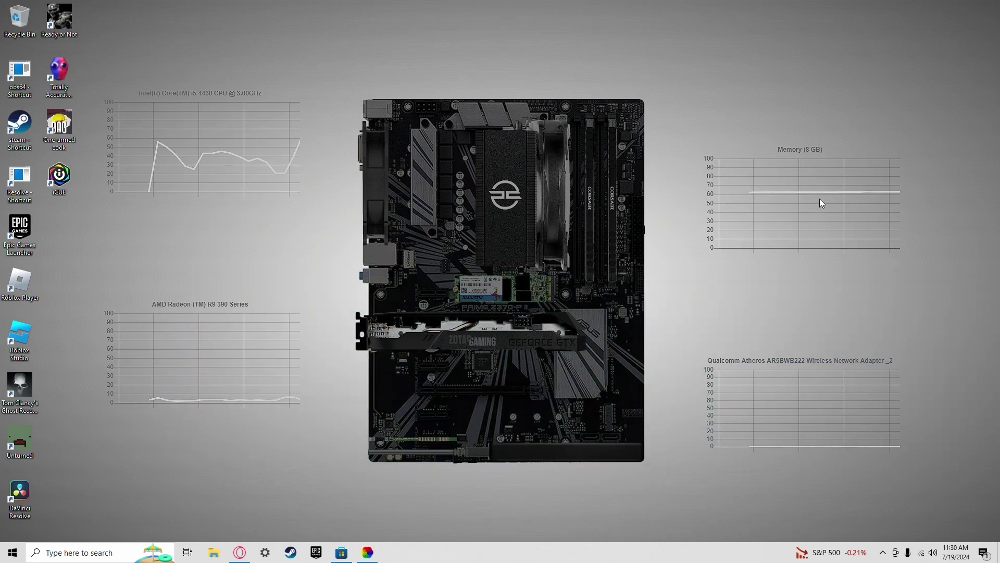
pyautogui.moveTo(741, 136); pyautogui.dragTo(833, 184)
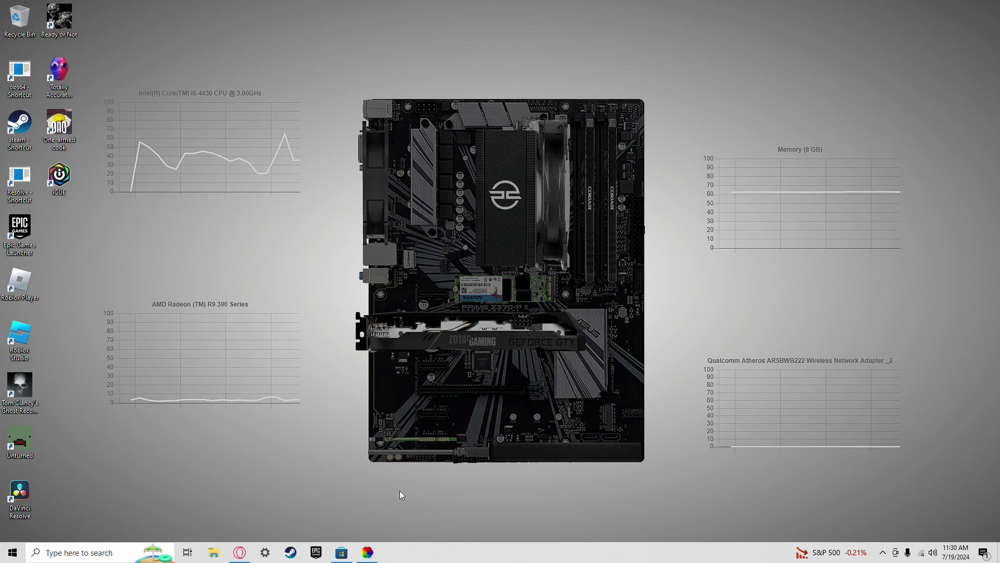